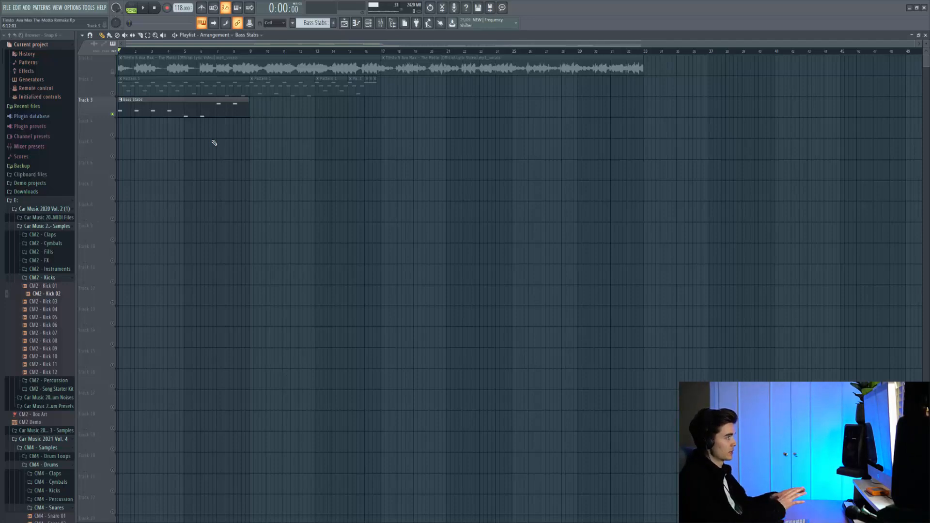
- Play back the Bass Stabs on track 3 and unmute track 2 to hear both patterns together
{"action": "key", "text": "space"}
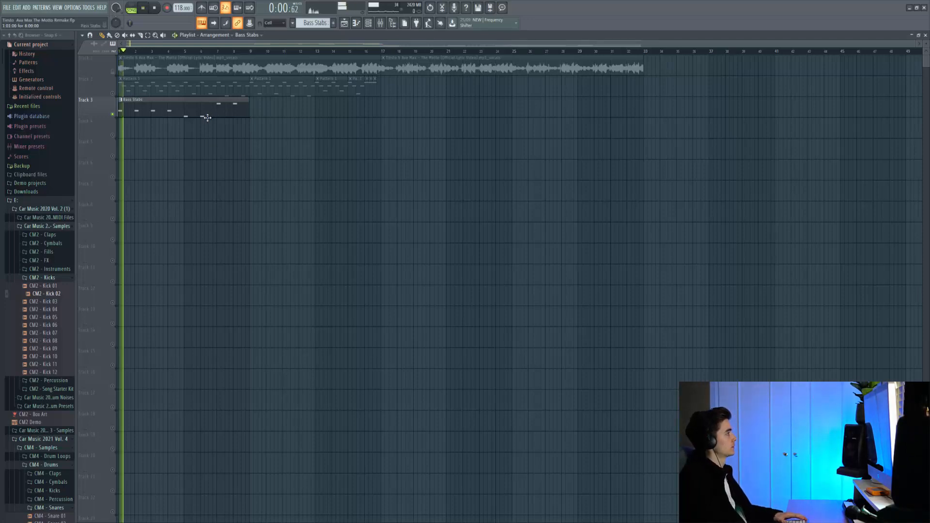
{"action": "left_click", "coordinate": [113, 93]}
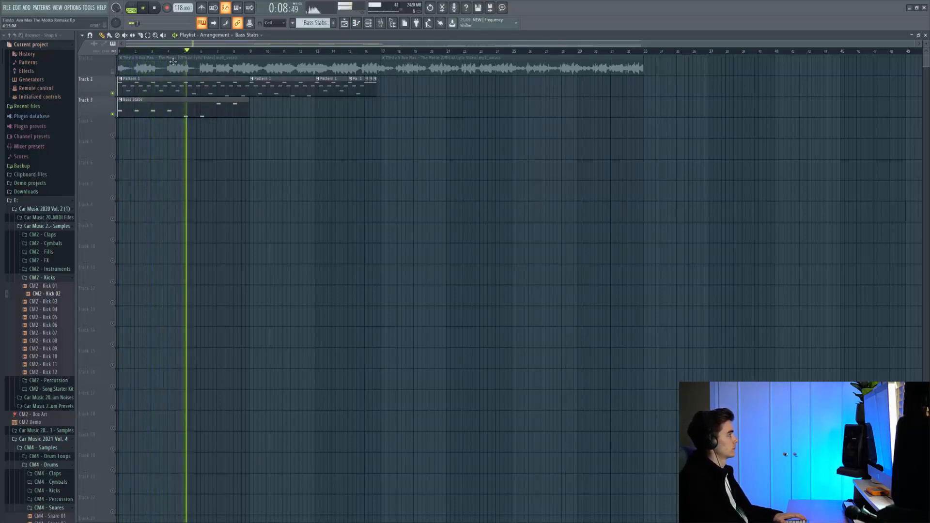
{"action": "key", "text": "space"}
- Open the bass stabs' mixer effects, including Fruity Love Philter, to examine their settings
{"action": "left_click", "coordinate": [359, 28]}
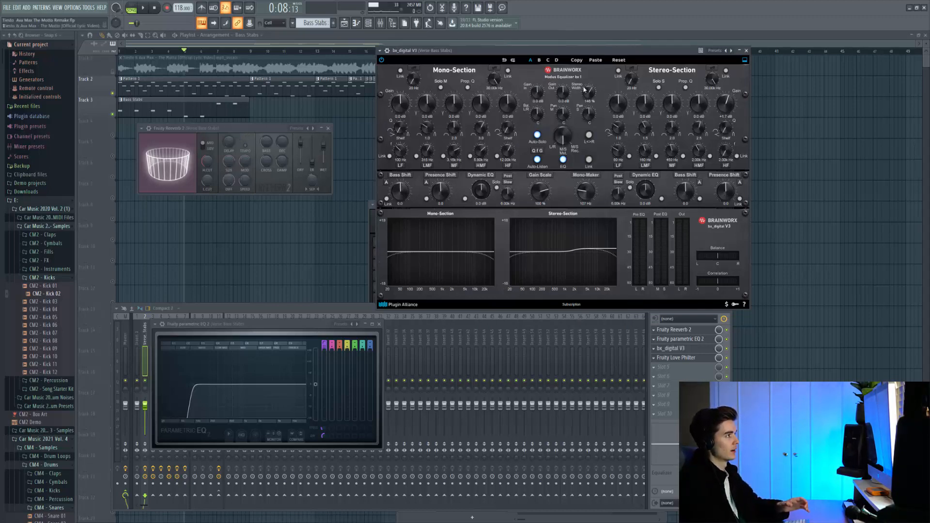
{"action": "left_click", "coordinate": [689, 359]}
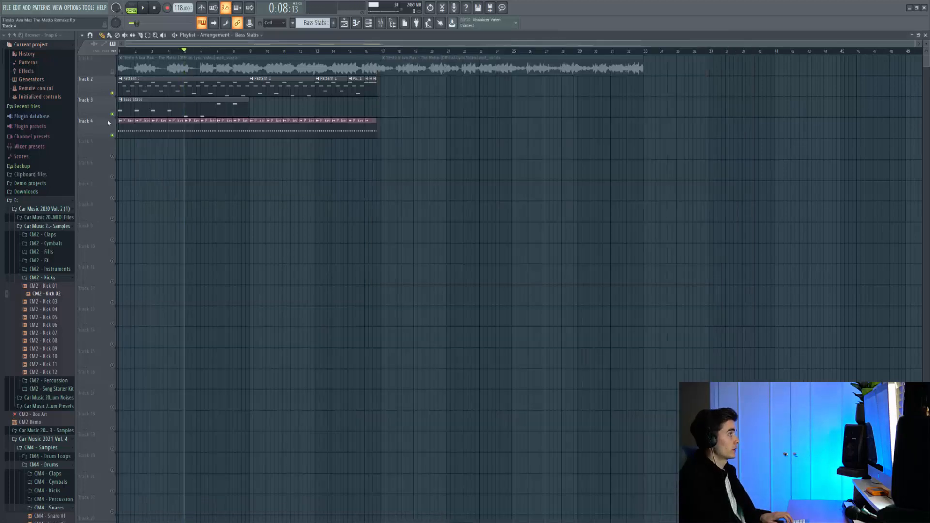
- Solo the shaker loop on track 4 and play it from the start of the song
{"action": "scroll", "coordinate": [119, 119], "scroll_direction": "up", "scroll_amount": 5, "text": "ctrl"}
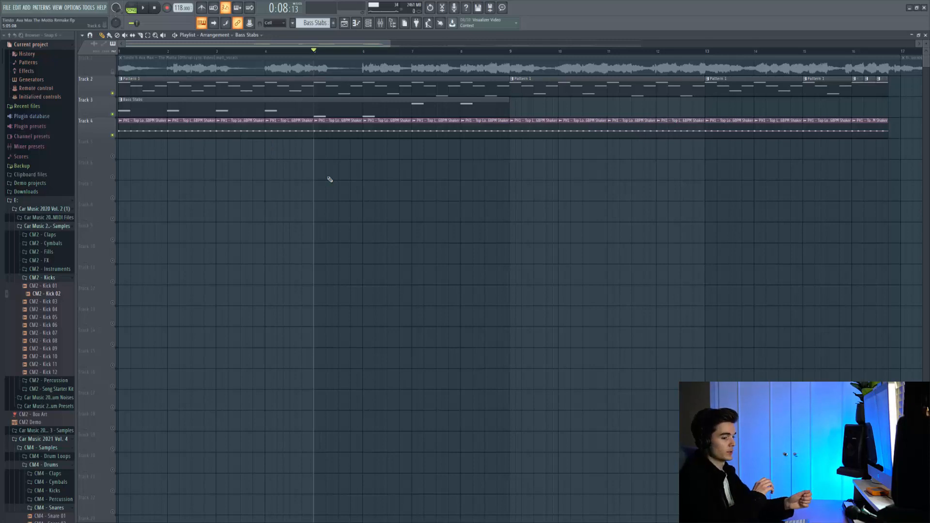
{"action": "right_click", "coordinate": [113, 135]}
{"action": "left_click", "coordinate": [129, 51]}
{"action": "key", "text": "space"}
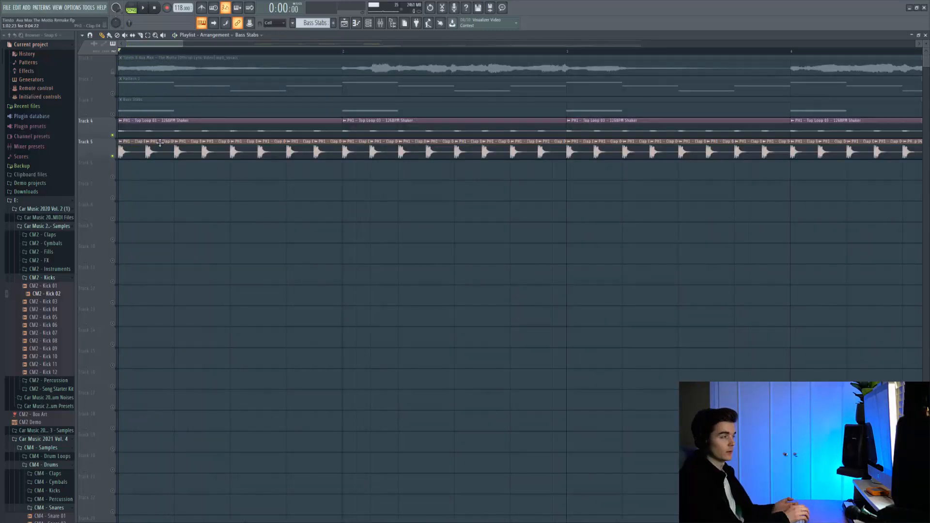
- Inspect the sample and level settings of the Clap 04 channel on track 5, then close them
{"action": "double_click", "coordinate": [131, 143]}
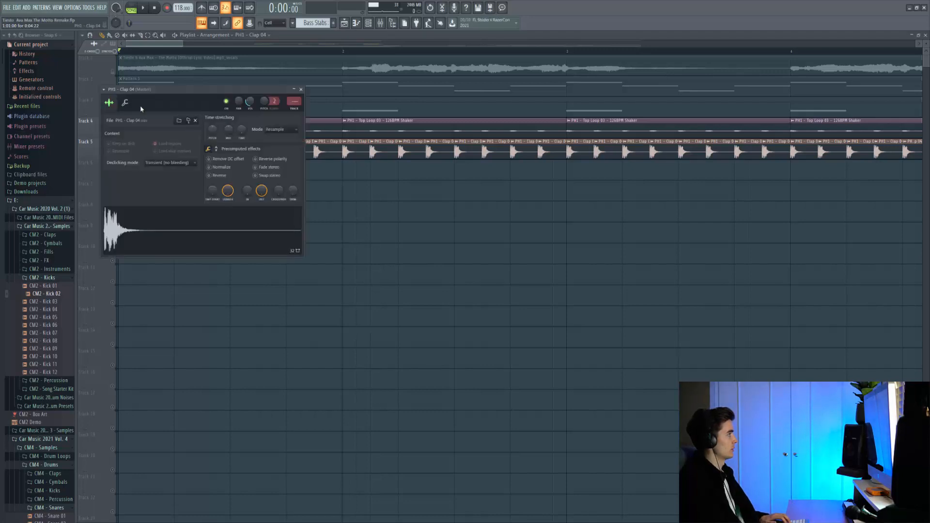
{"action": "left_click", "coordinate": [127, 104]}
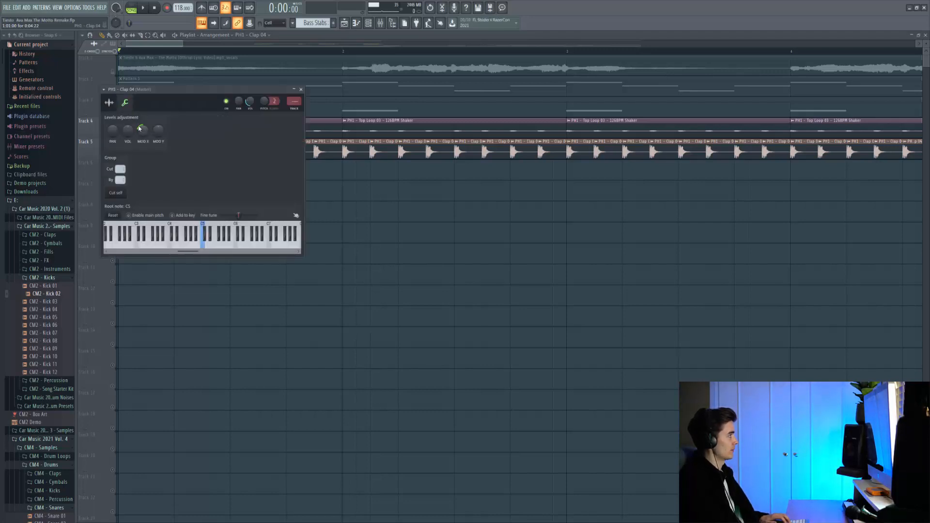
{"action": "left_click", "coordinate": [109, 103]}
{"action": "key", "text": "Escape"}
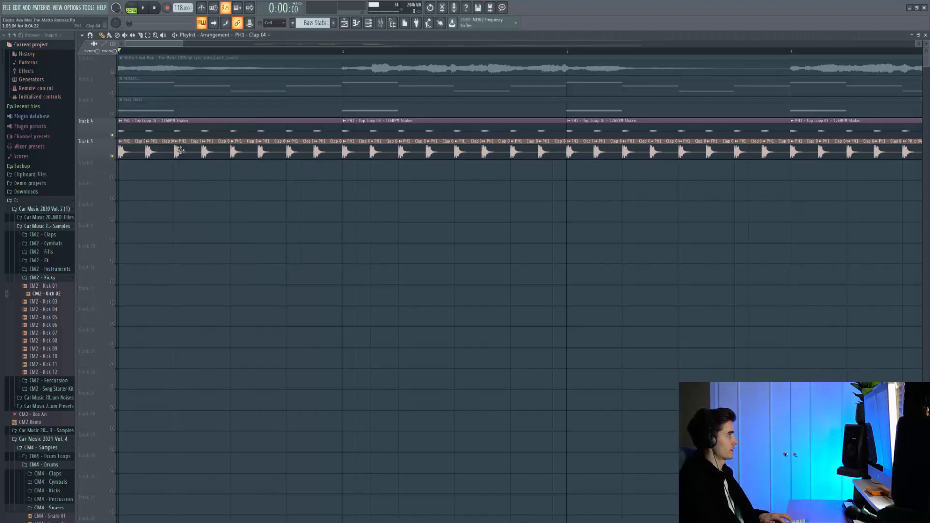
- Play the shaker loop and the claps on tracks 4 and 5 together
{"action": "key", "text": "space"}
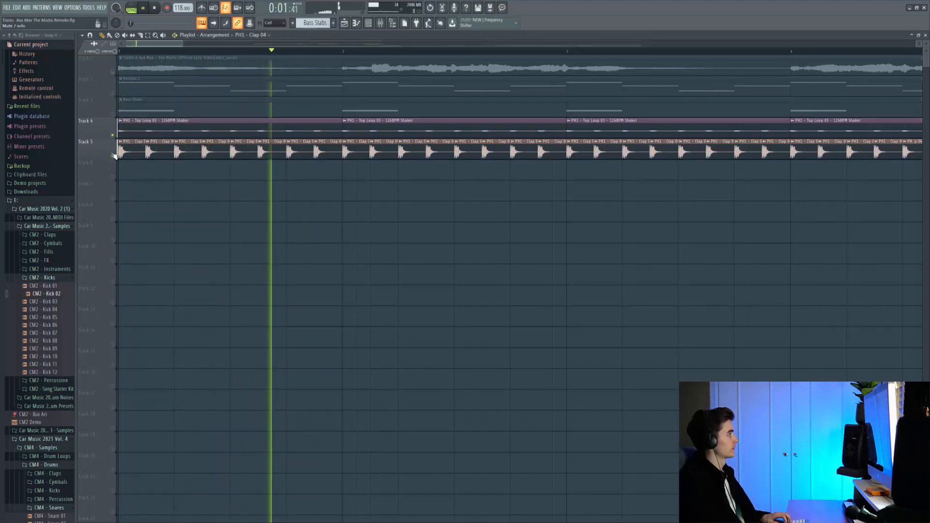
{"action": "scroll", "coordinate": [202, 147], "scroll_direction": "down", "scroll_amount": 5}
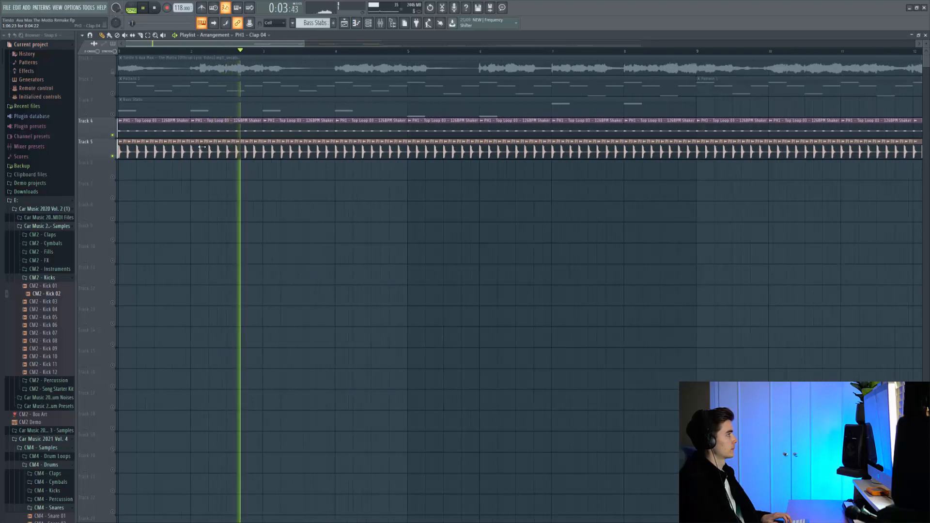
{"action": "key", "text": "space"}
{"action": "key", "text": "space"}
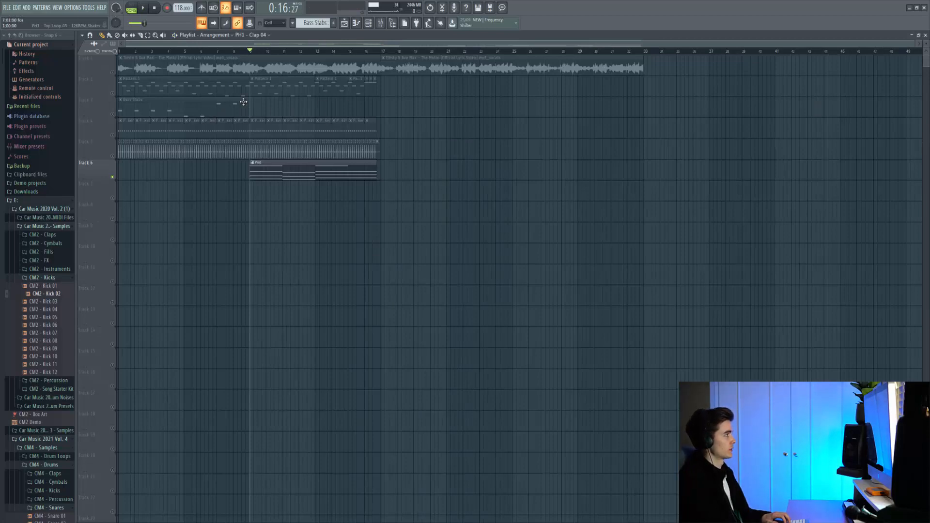
- Select the Pad pattern on track 6 and play it from bar 9
{"action": "scroll", "coordinate": [248, 179], "scroll_direction": "up", "scroll_amount": 3}
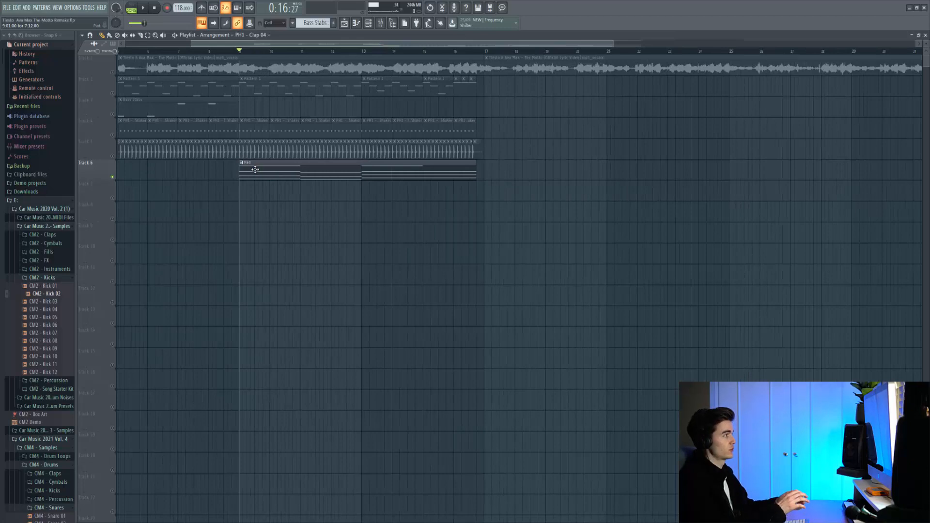
{"action": "left_click", "coordinate": [255, 170]}
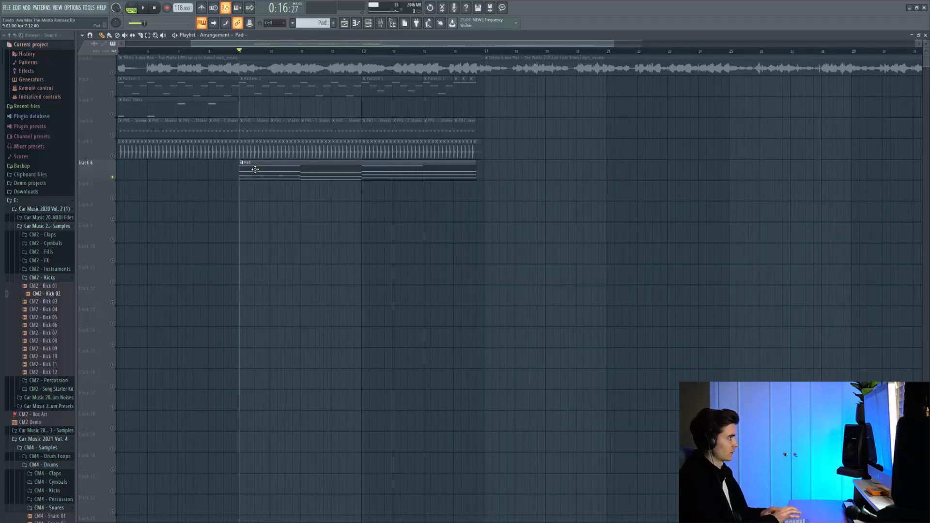
{"action": "key", "text": "space"}
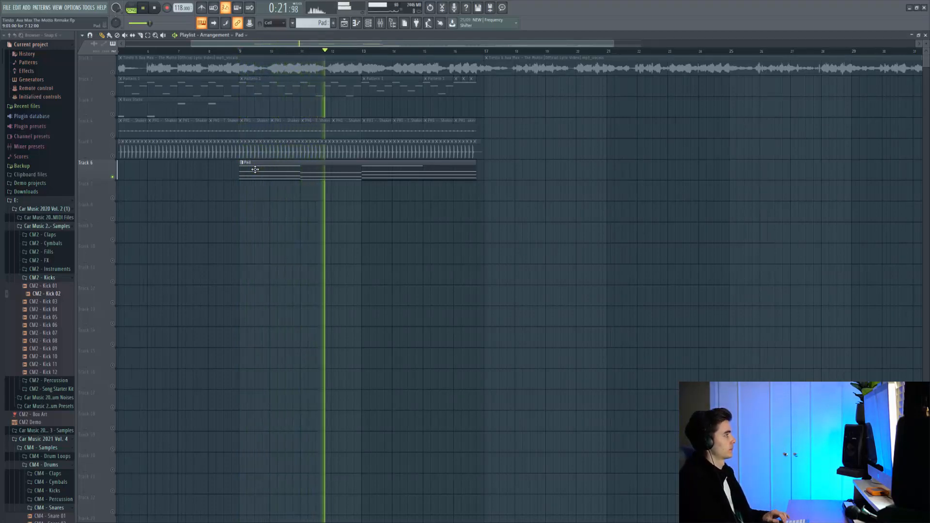
{"action": "key", "text": "space"}
- Open the Pad pattern in the piano roll to examine and play its chords
{"action": "double_click", "coordinate": [255, 169]}
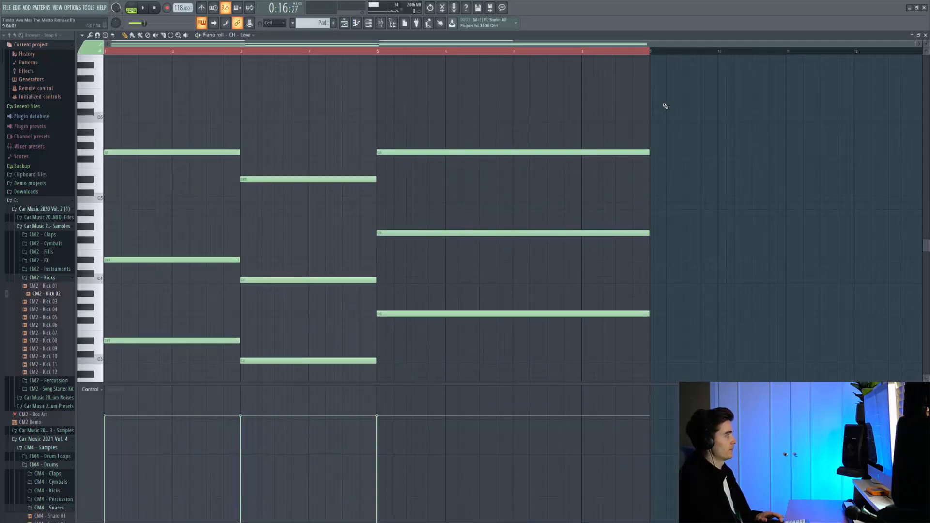
{"action": "key", "text": "space"}
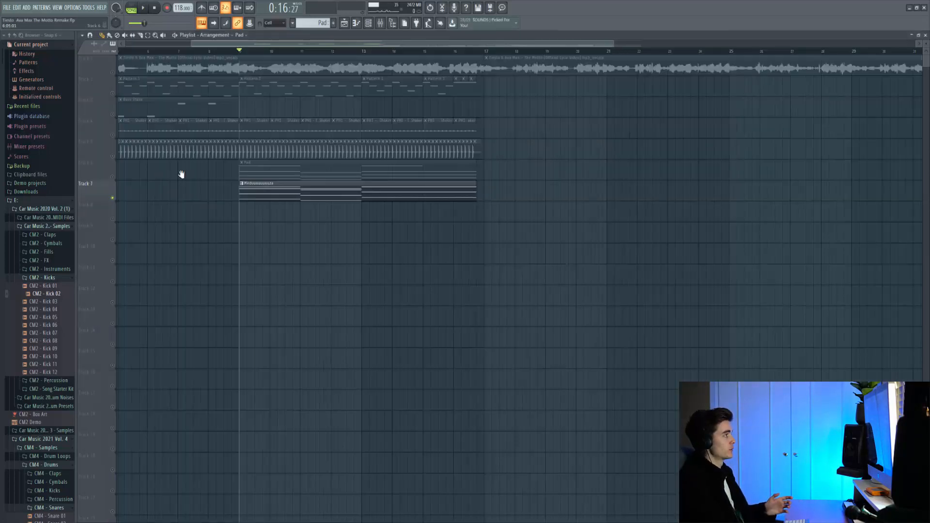
- Play the chord pattern on track 7 and open its SY - Snakelady synth channel
{"action": "left_click_drag", "start_coordinate": [181, 175], "coordinate": [364, 187]}
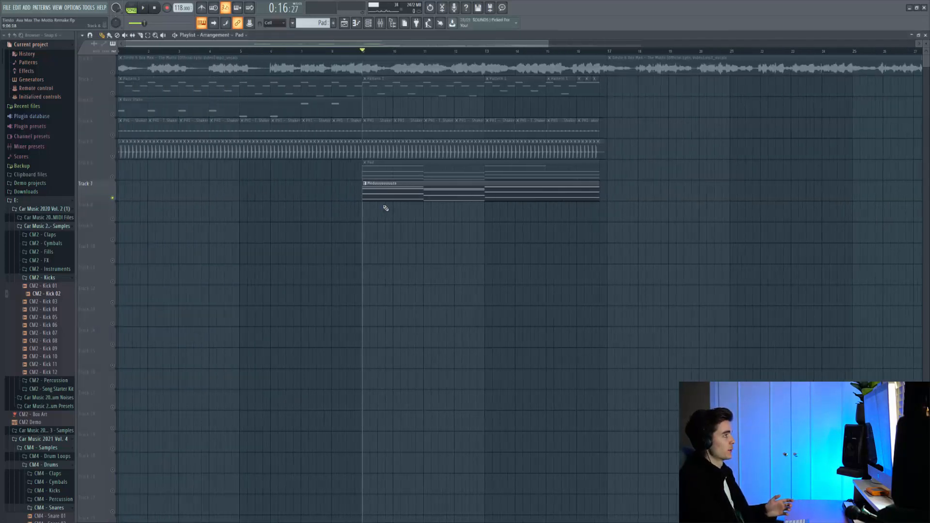
{"action": "key", "text": "space"}
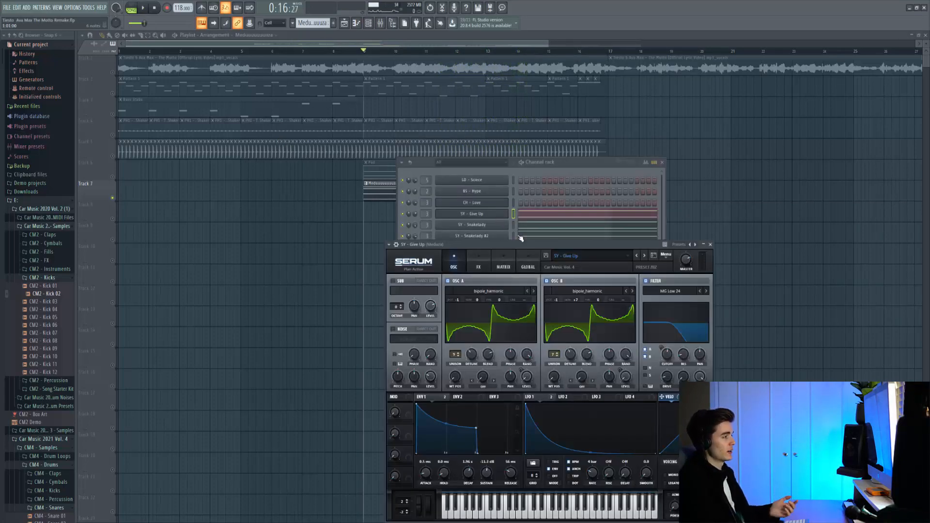
{"action": "left_click", "coordinate": [465, 225]}
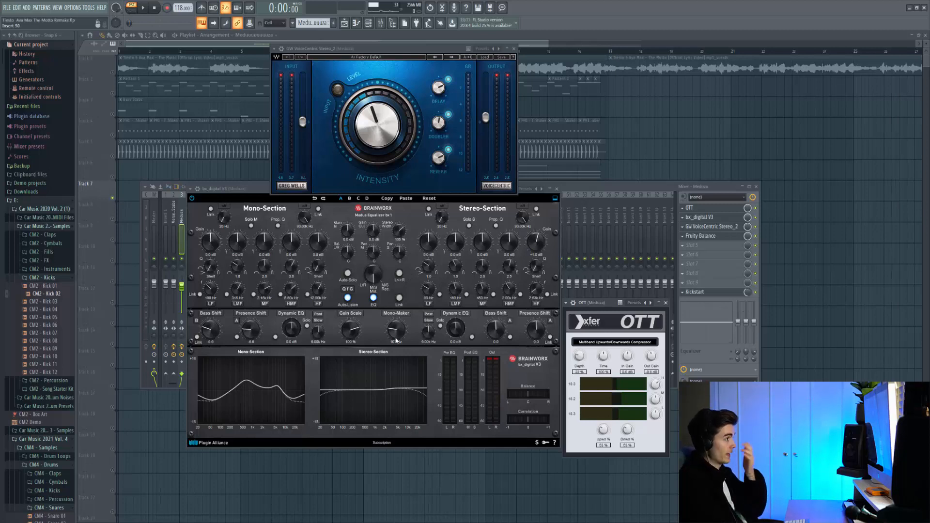
- Reposition the VoiceCentric plugin window, examine its doubler setting and play the layered synths
{"action": "left_click_drag", "start_coordinate": [384, 51], "coordinate": [413, 97]}
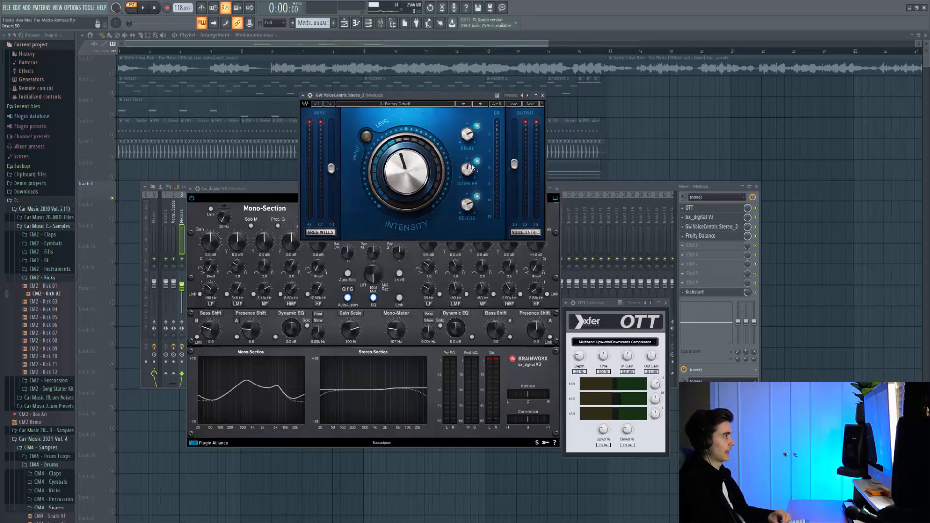
{"action": "mouse_move", "coordinate": [469, 170]}
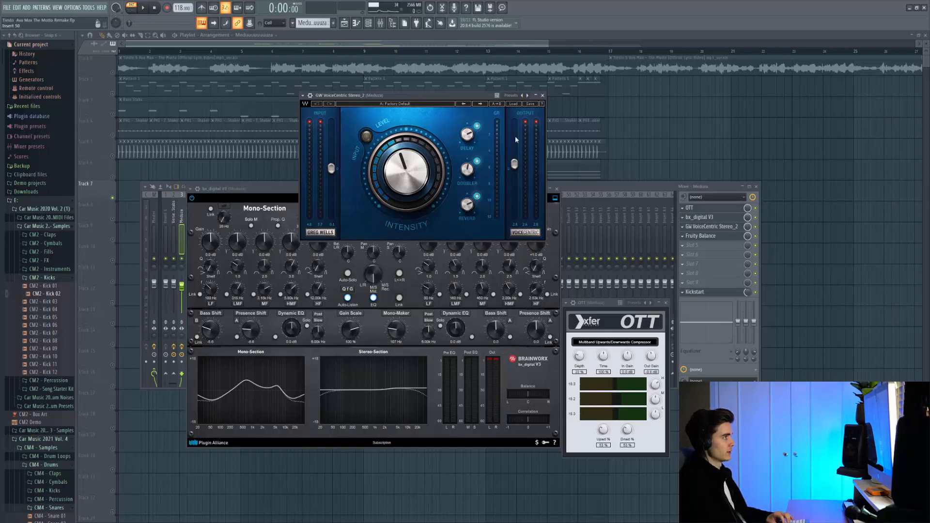
{"action": "key", "text": "space"}
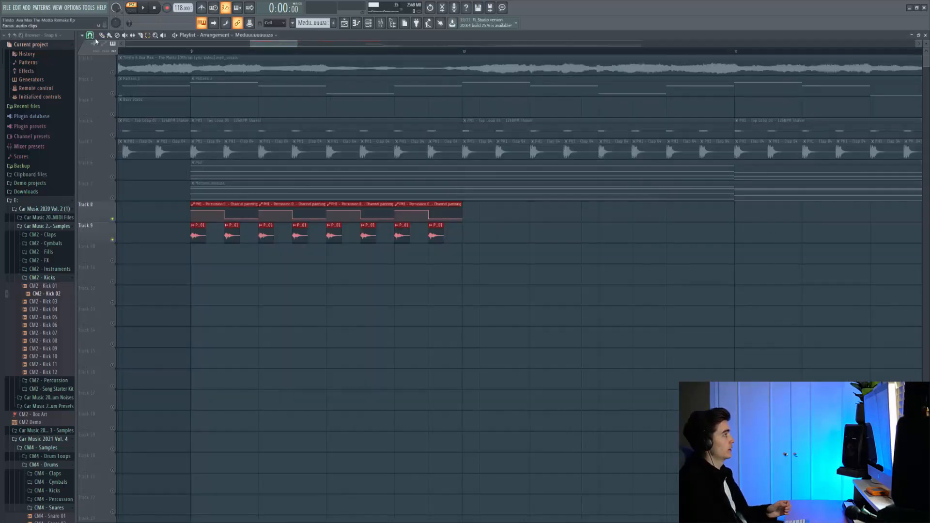
- Move the playback position to bar 9 and play the panned percussion on tracks 8 and 9
{"action": "left_click", "coordinate": [195, 51]}
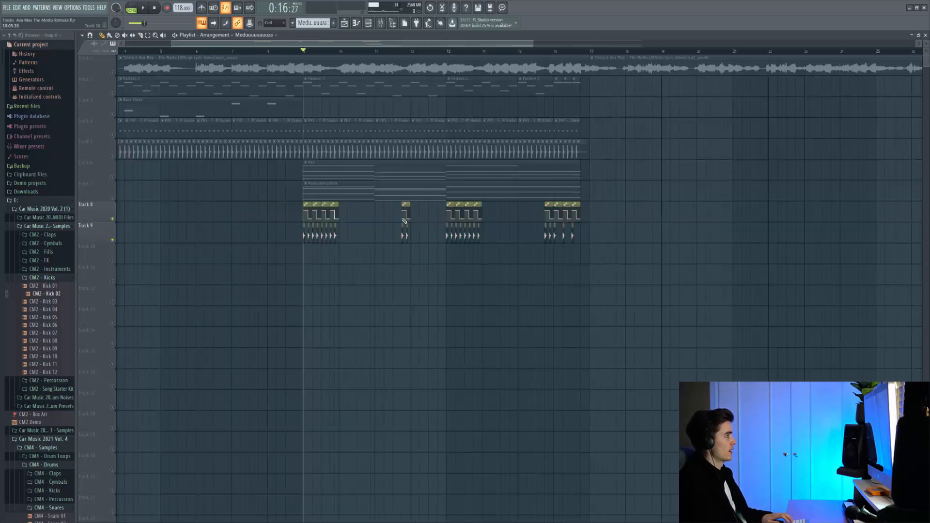
{"action": "key", "text": "space"}
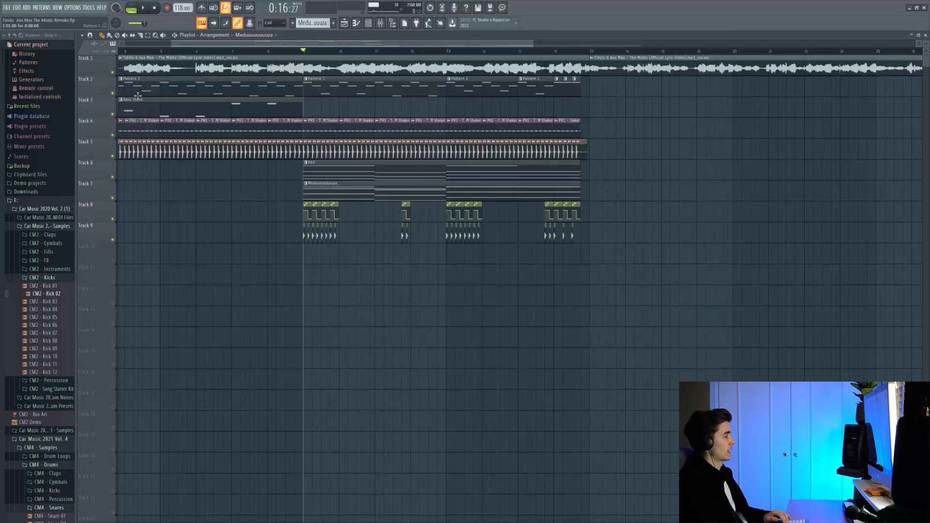
- Play the full arrangement from bar 9 and examine the Kick 12_2 clips on track 10
{"action": "key", "text": "space"}
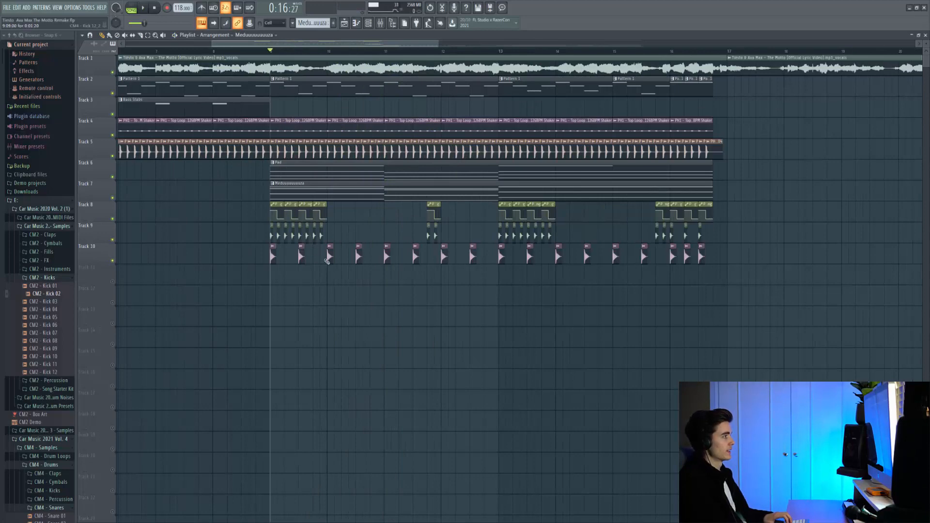
{"action": "scroll", "coordinate": [348, 193], "scroll_direction": "up", "scroll_amount": 6}
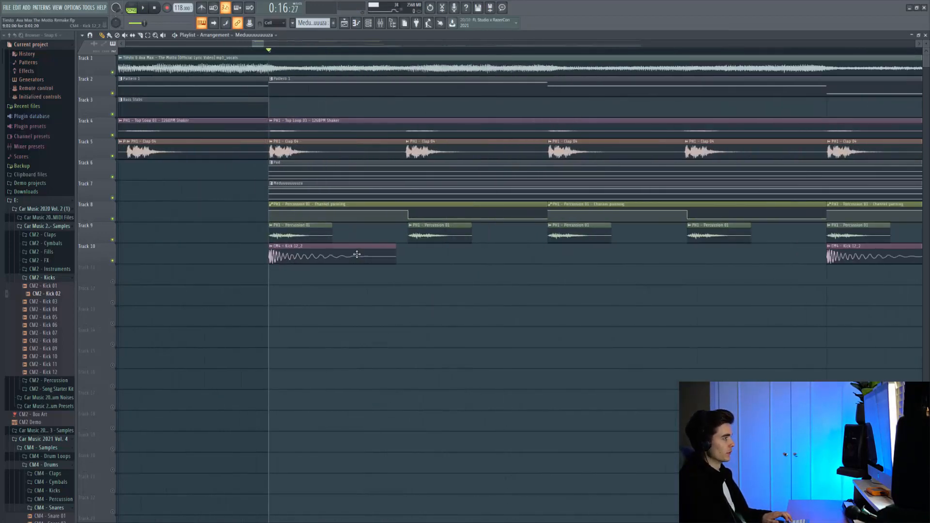
{"action": "scroll", "coordinate": [437, 269], "scroll_direction": "down", "scroll_amount": 6}
{"action": "key", "text": "space"}
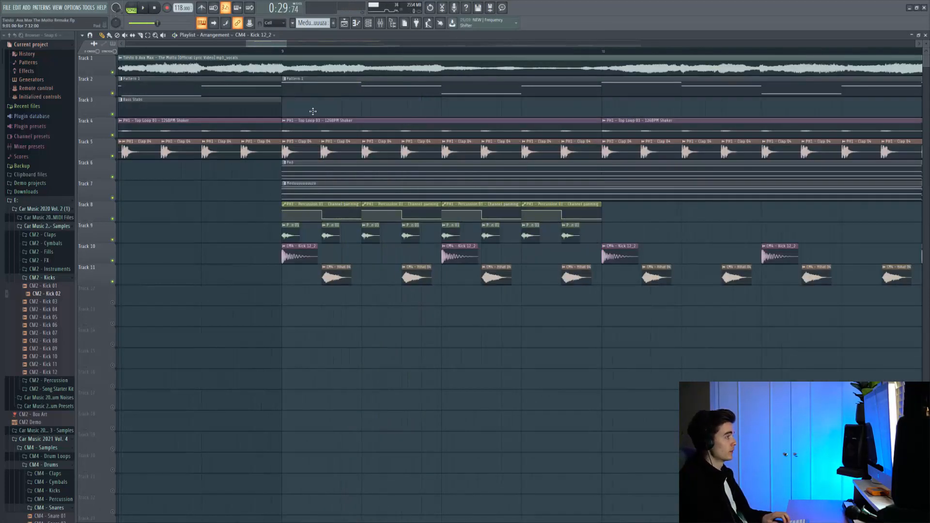
- Examine the Hihat 04 clips on track 11 and play them within the full mix
{"action": "scroll", "coordinate": [342, 254], "scroll_direction": "up", "scroll_amount": 1}
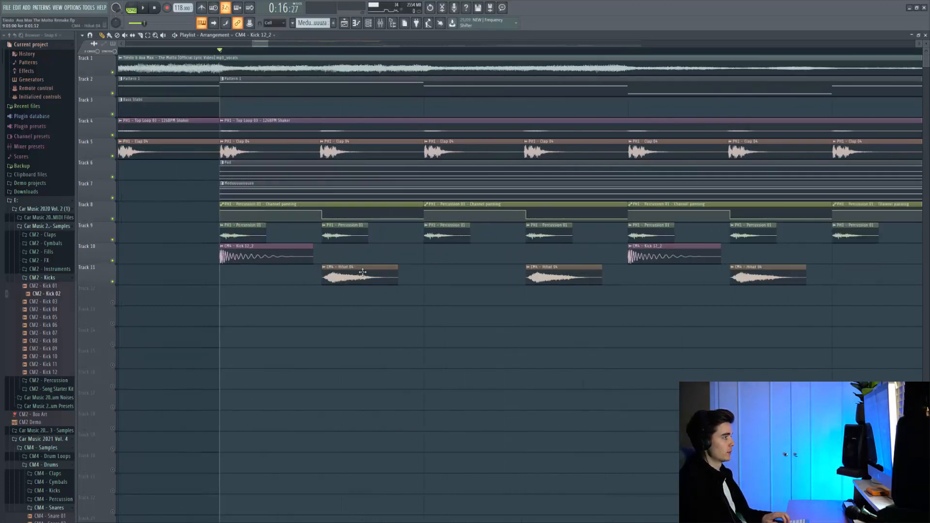
{"action": "double_click", "coordinate": [363, 274]}
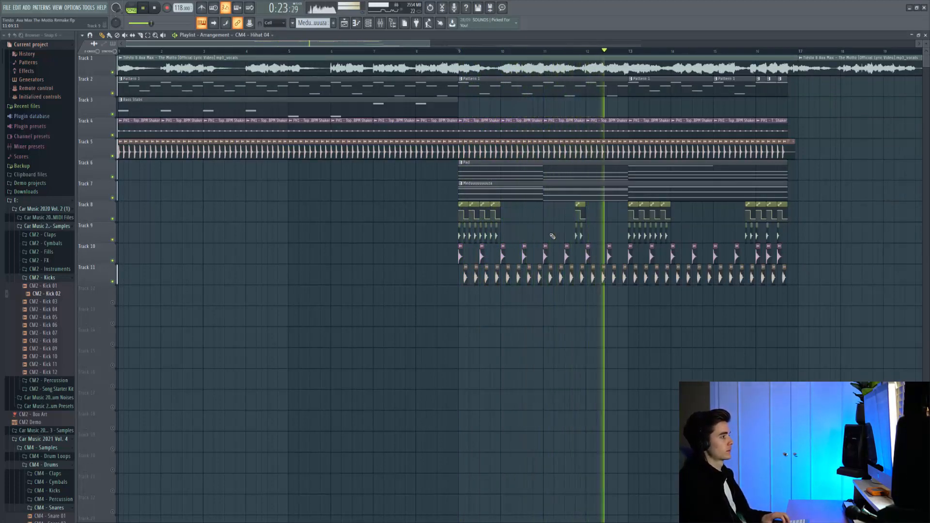
{"action": "key", "text": "space"}
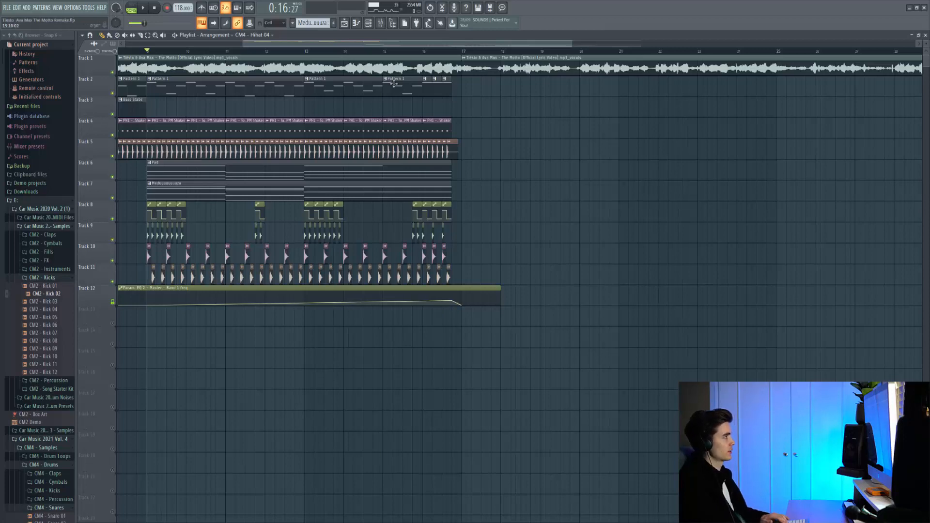
- Play the arrangement from bar 15 to hear the master EQ frequency automation on track 12
{"action": "left_click", "coordinate": [386, 51]}
{"action": "key", "text": "space"}
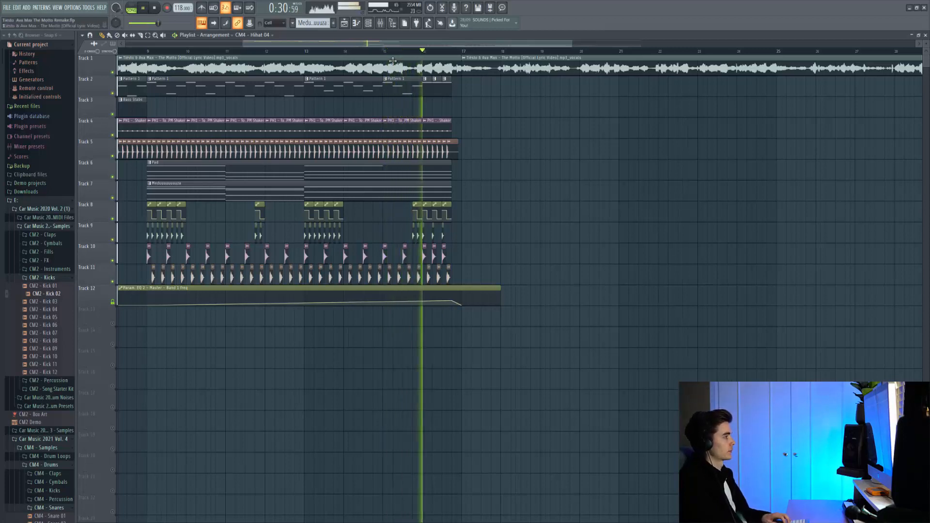
{"action": "key", "text": "space"}
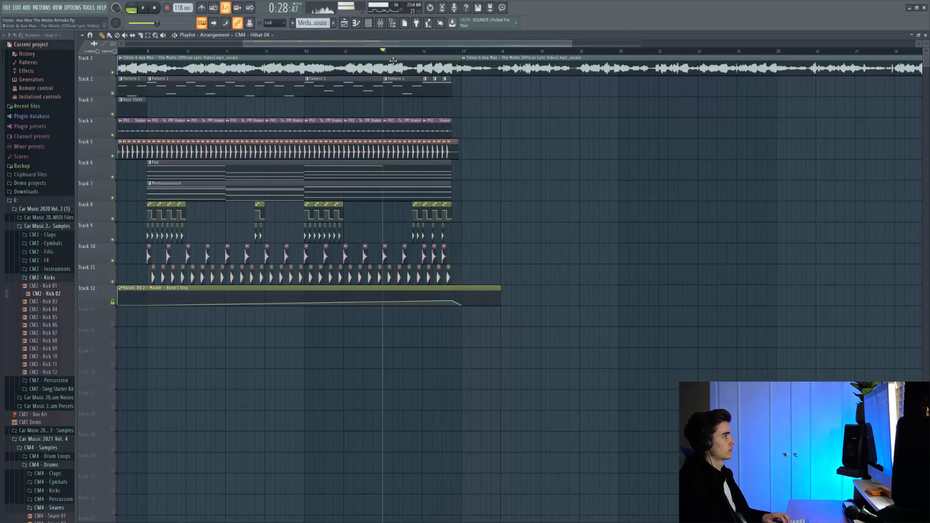
- Move the playback position to the start of the uplifter clip on track 13
{"action": "left_click", "coordinate": [427, 311]}
{"action": "scroll", "coordinate": [427, 309], "scroll_direction": "up", "scroll_amount": 1}
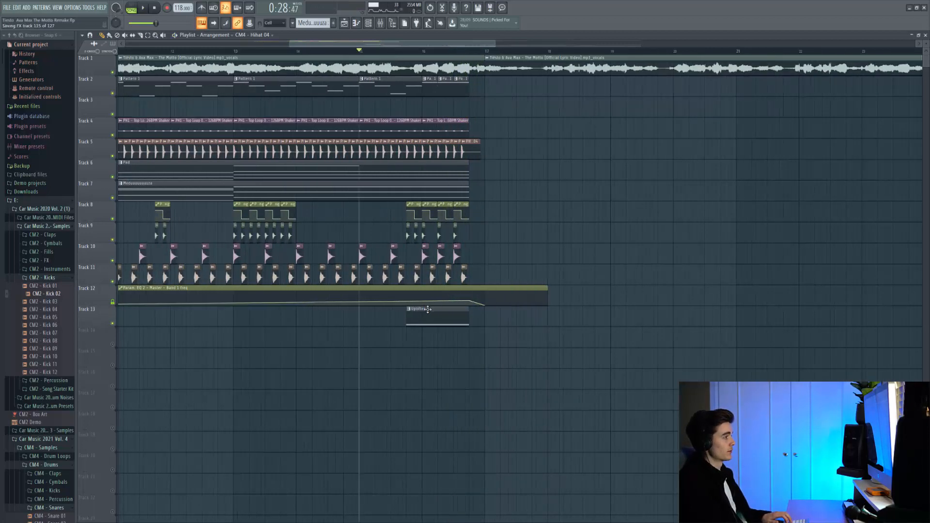
{"action": "scroll", "coordinate": [426, 309], "scroll_direction": "up", "scroll_amount": 2}
{"action": "left_click", "coordinate": [388, 52]}
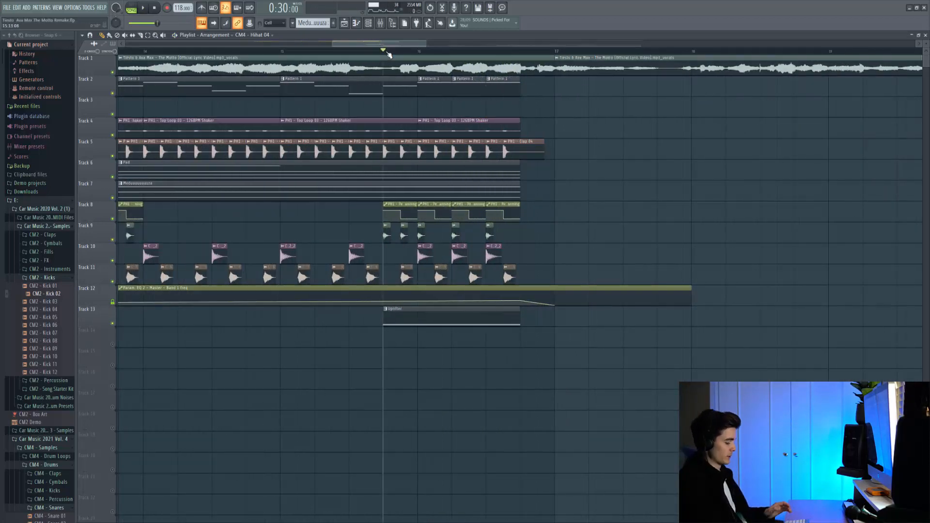
- Play the arrangement from the start of the uplifter clip on track 13 and stop near the end of the section
{"action": "key", "text": "space"}
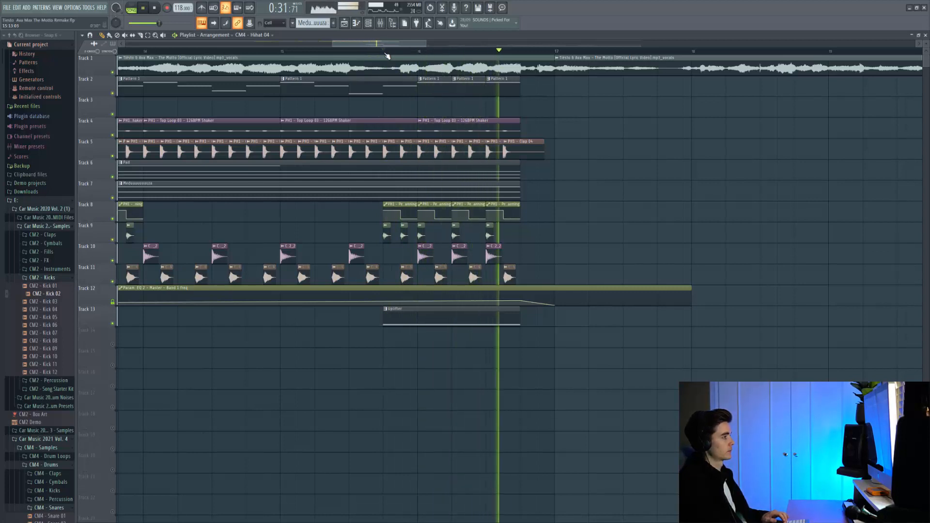
{"action": "key", "text": "space"}
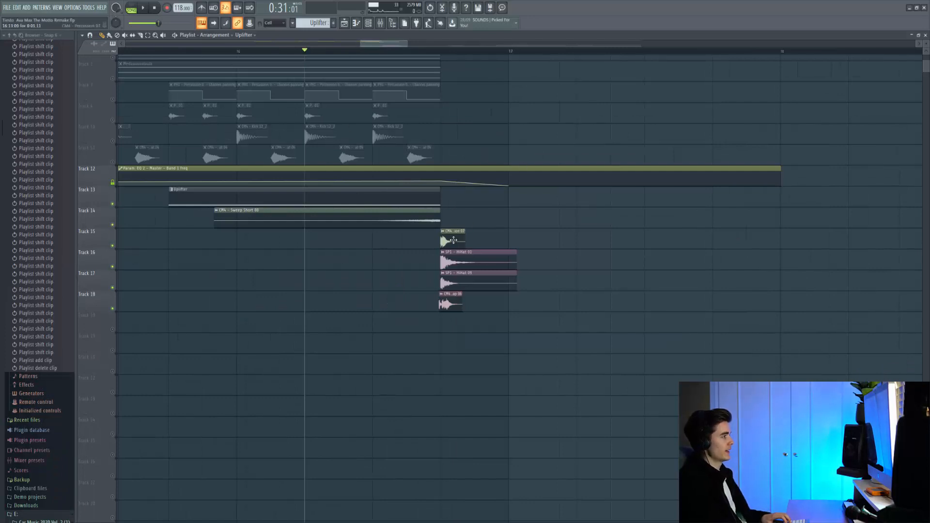
- Open and audition the percussion, hi-hat and Clap 06 one-shots layered on tracks 15 to 18 at the section's end
{"action": "scroll", "coordinate": [455, 241], "scroll_direction": "up", "scroll_amount": 2}
{"action": "scroll", "coordinate": [454, 241], "scroll_direction": "up", "scroll_amount": 3}
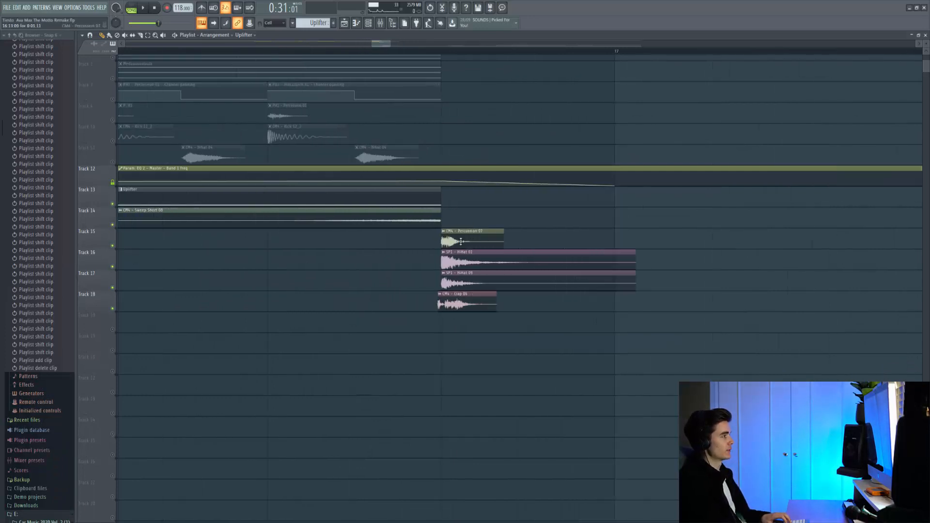
{"action": "left_click", "coordinate": [496, 255]}
{"action": "double_click", "coordinate": [496, 256]}
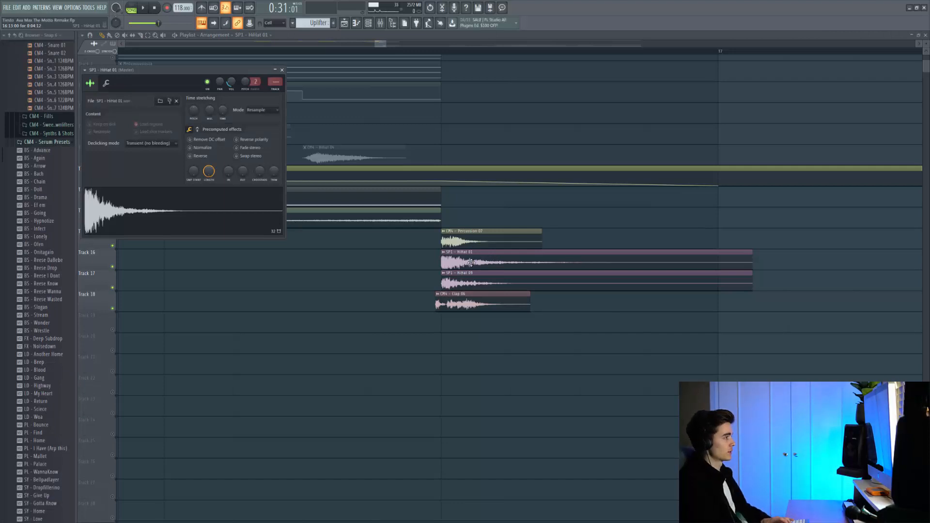
{"action": "double_click", "coordinate": [475, 236]}
{"action": "double_click", "coordinate": [475, 284]}
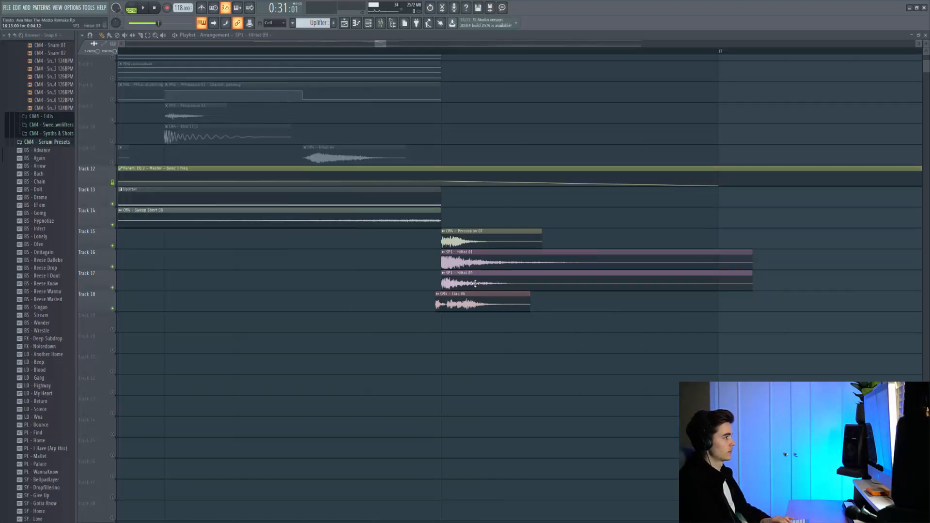
{"action": "double_click", "coordinate": [473, 300]}
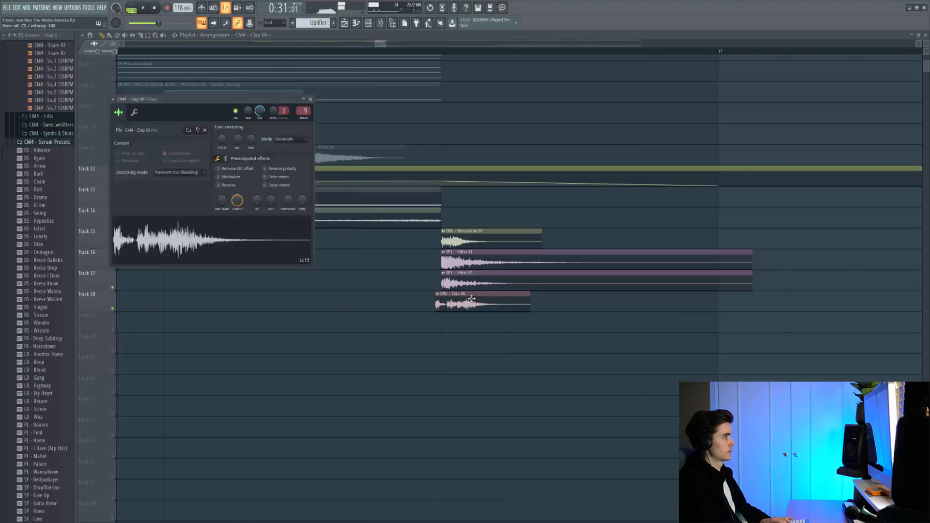
{"action": "double_click", "coordinate": [454, 294]}
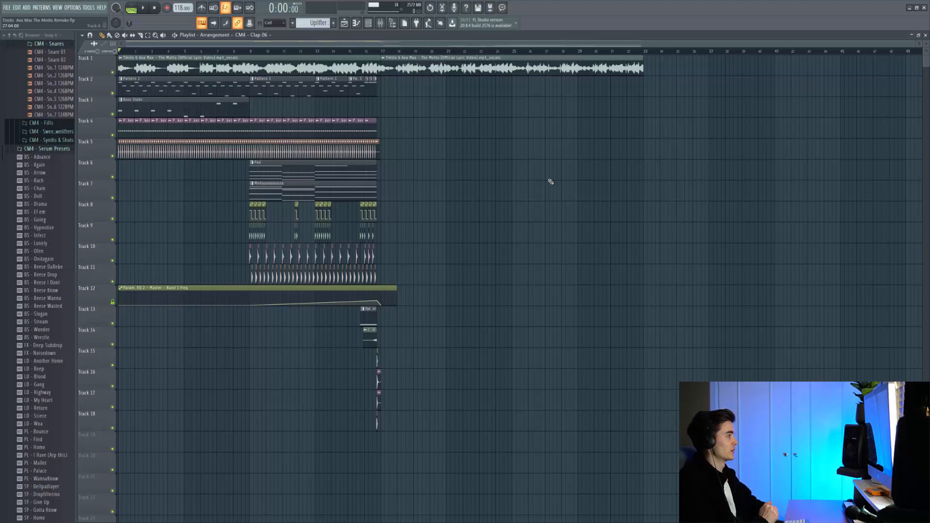
- Play the full arrangement from the beginning with all tracks together
{"action": "key", "text": "space"}
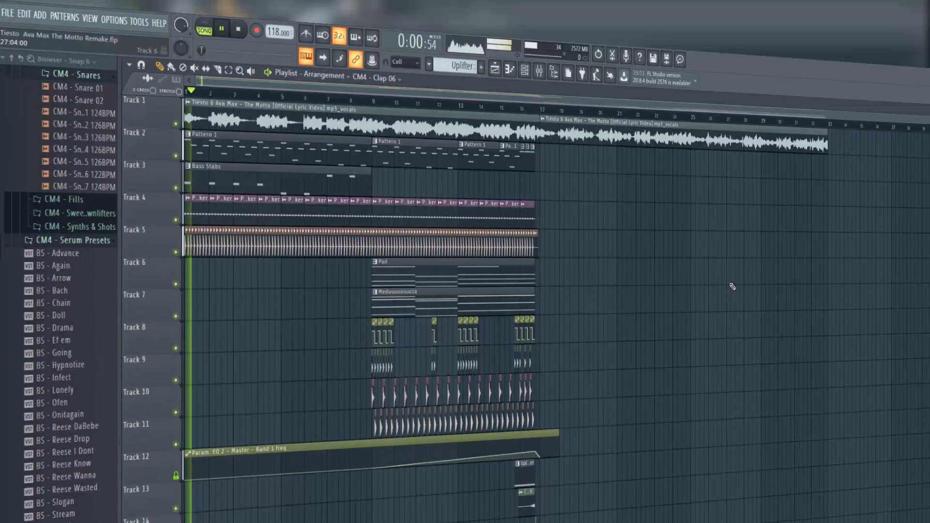